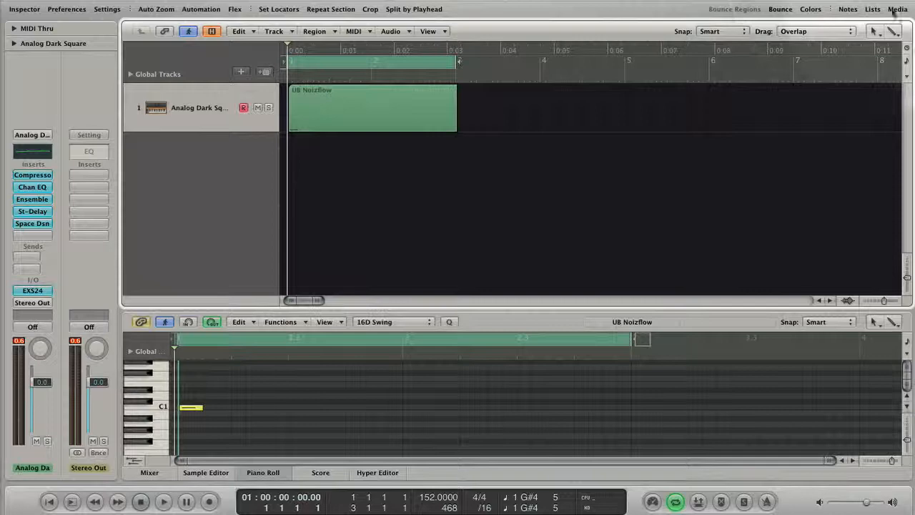
# Show the Library with channel strip presets, then the EXS24 and Space Designer presets
pyautogui.click(898, 9)
pyautogui.click(829, 29)
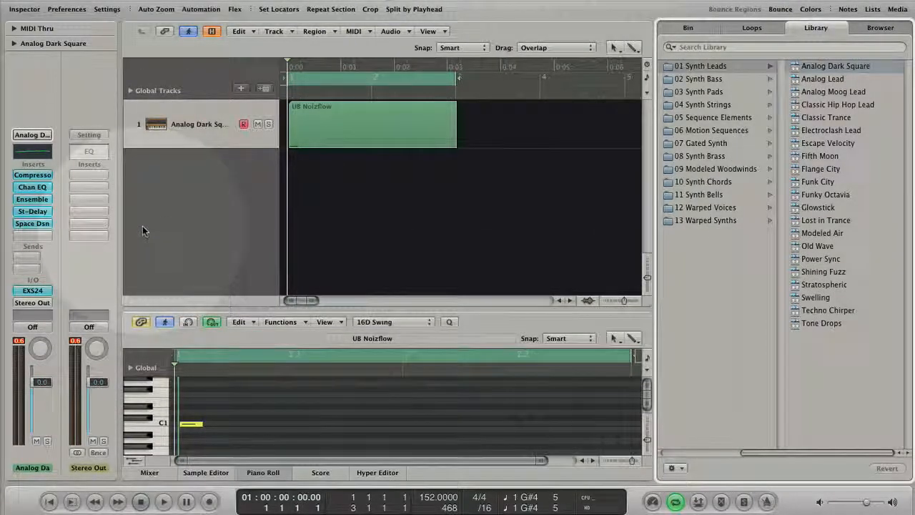
pyautogui.click(32, 290)
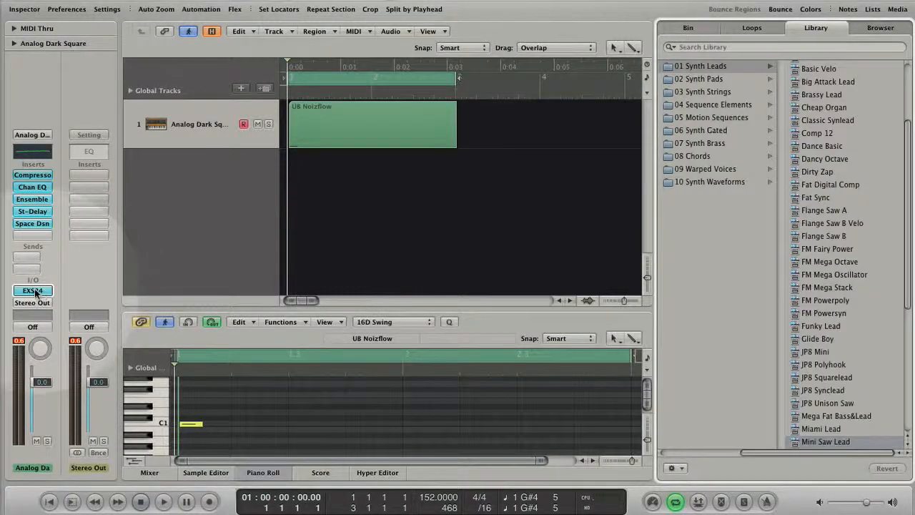
pyautogui.click(33, 223)
# Glance at the delay slot's plug-in menu, then browse channel strip, Channel EQ and Ensemble presets
pyautogui.click(40, 212)
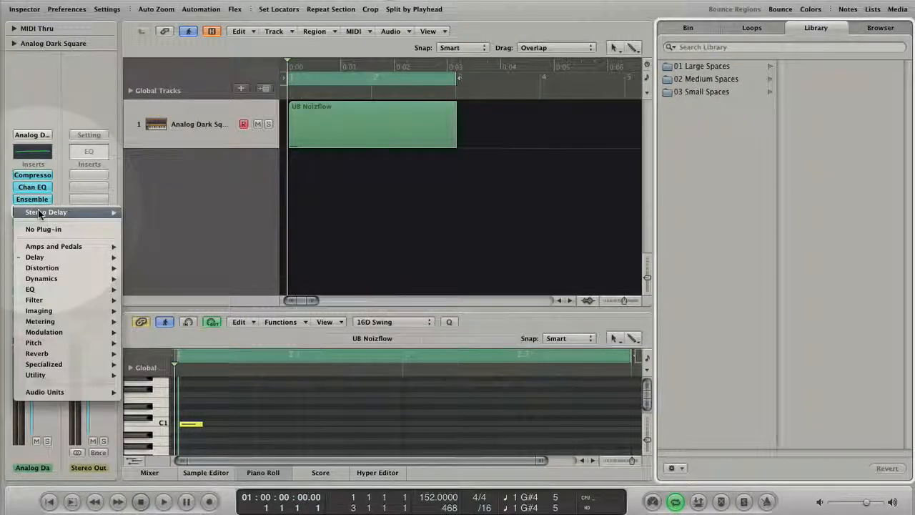
pyautogui.click(52, 154)
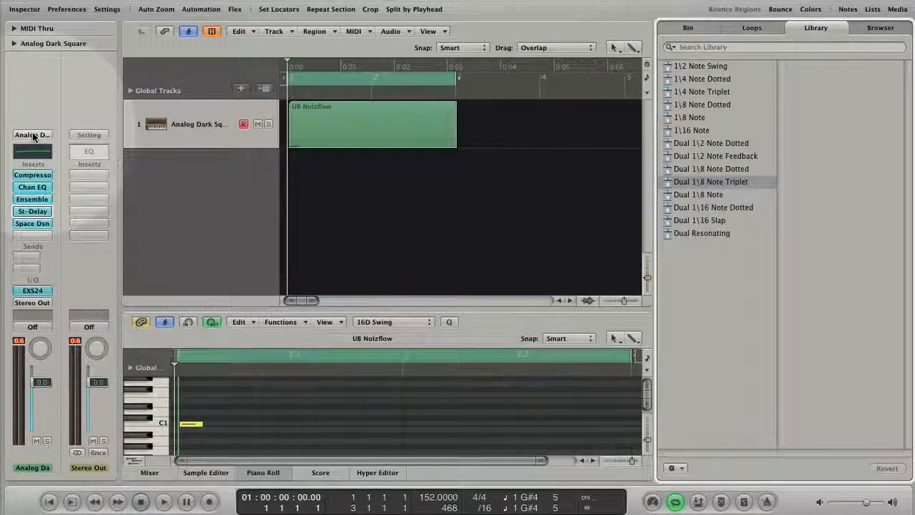
pyautogui.click(38, 136)
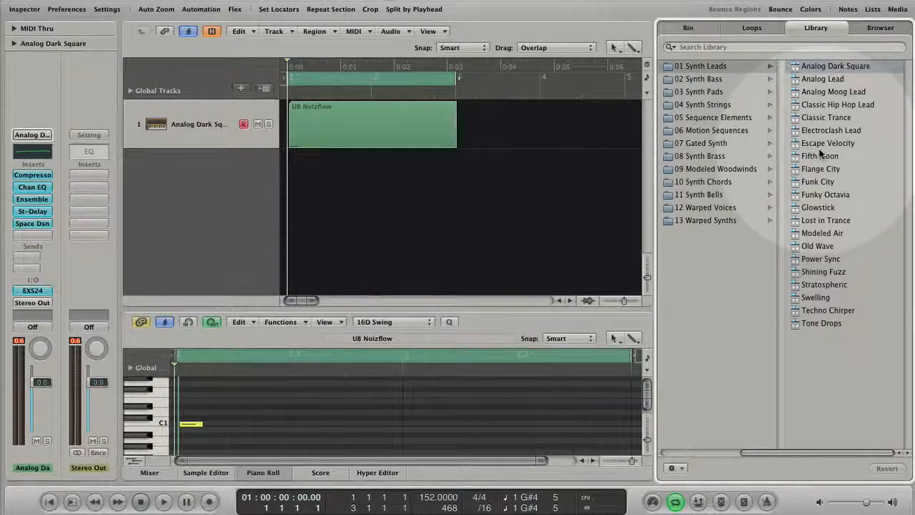
pyautogui.click(22, 187)
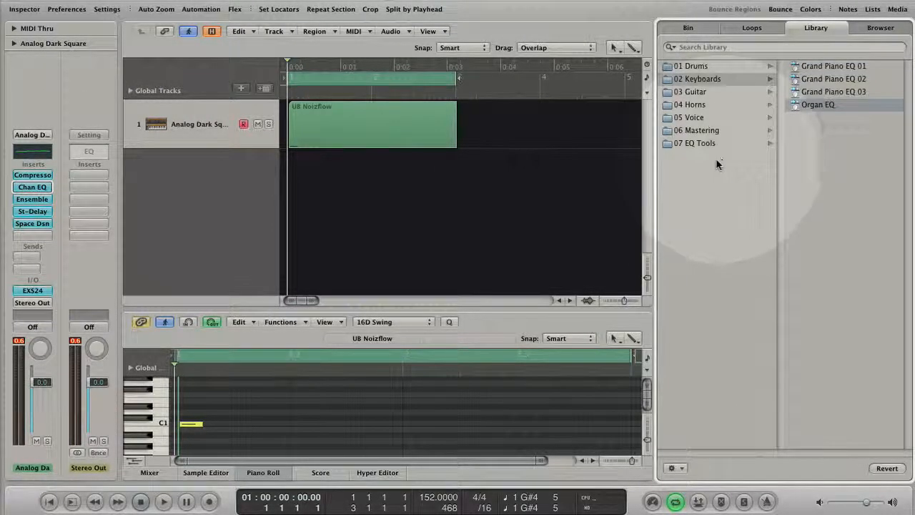
pyautogui.click(33, 200)
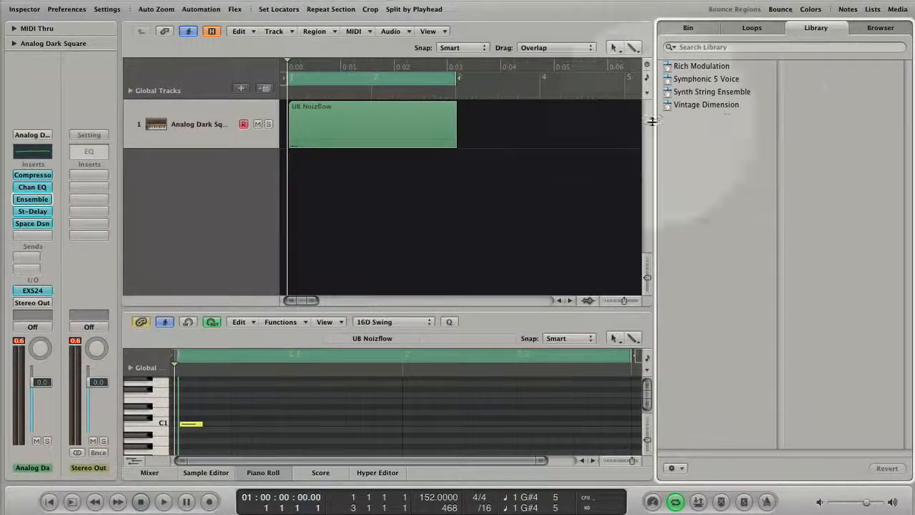
# Step through drum compressor presets (Opto Toms, Type R Tight Drum Kit) and back to the folder list
pyautogui.click(33, 176)
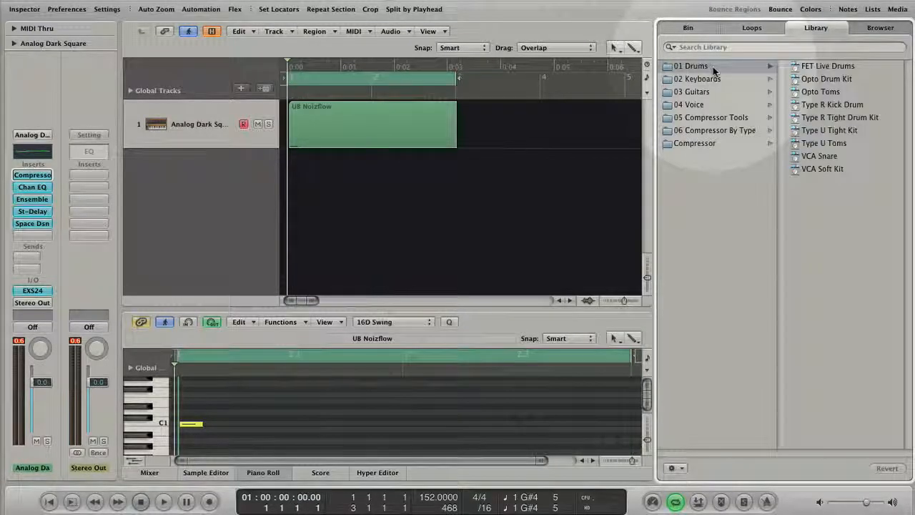
pyautogui.press('Right')
pyautogui.press('Down')
pyautogui.press('Down')
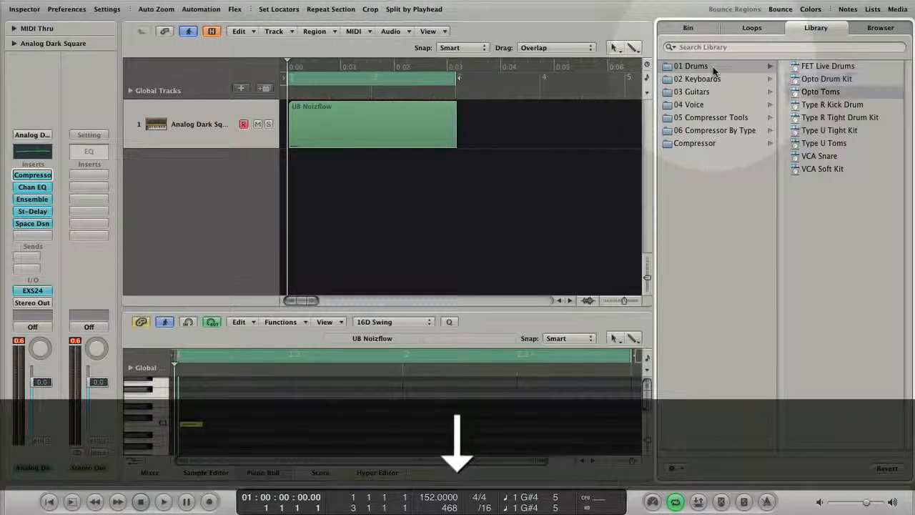
pyautogui.press('Down')
pyautogui.press('Down')
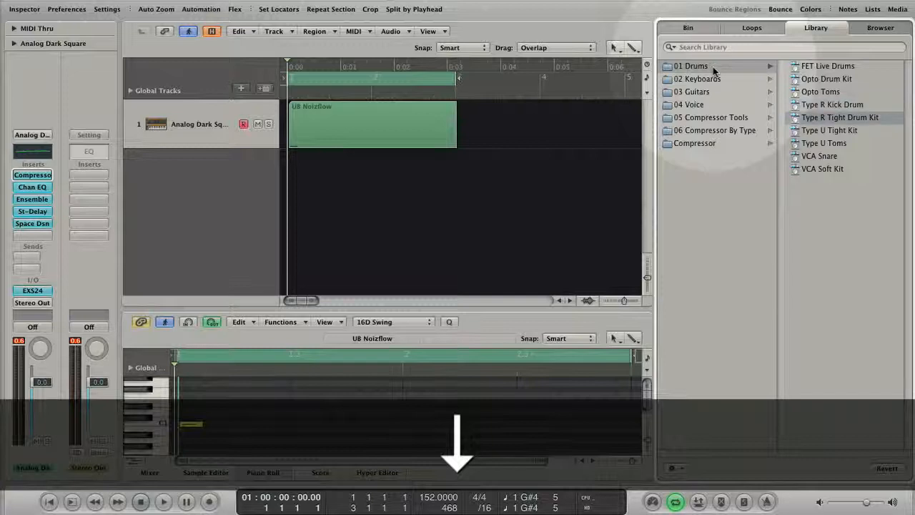
pyautogui.press('Left')
pyautogui.press('Down')
pyautogui.press('Down')
pyautogui.press('Down')
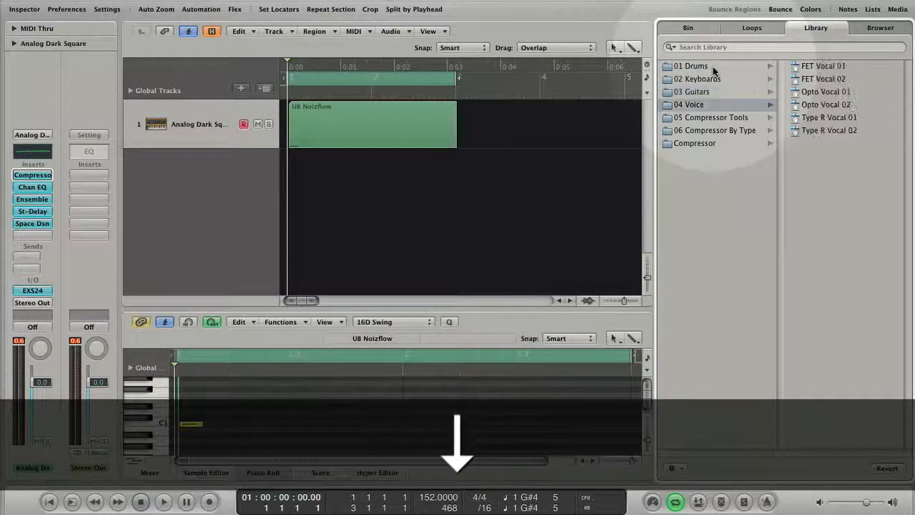
pyautogui.press('Down')
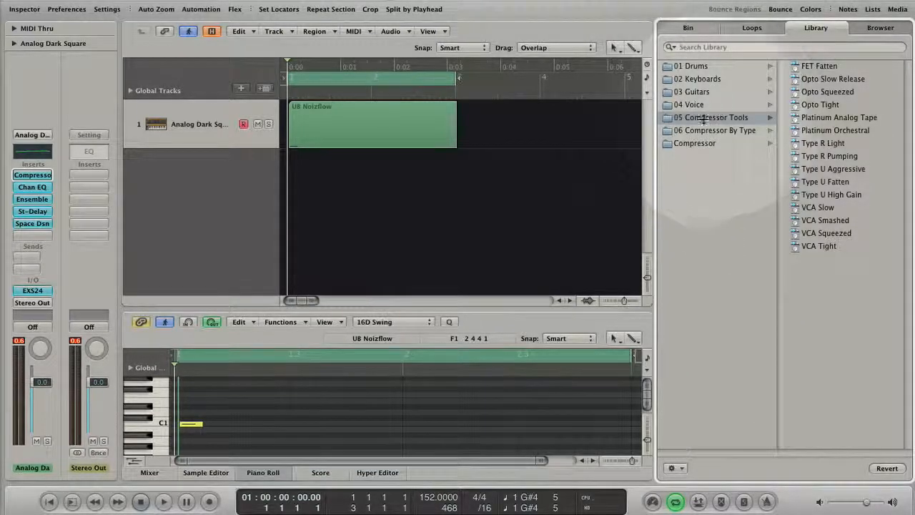
# Reset the channel strip to an empty default Inst 1
pyautogui.click(28, 136)
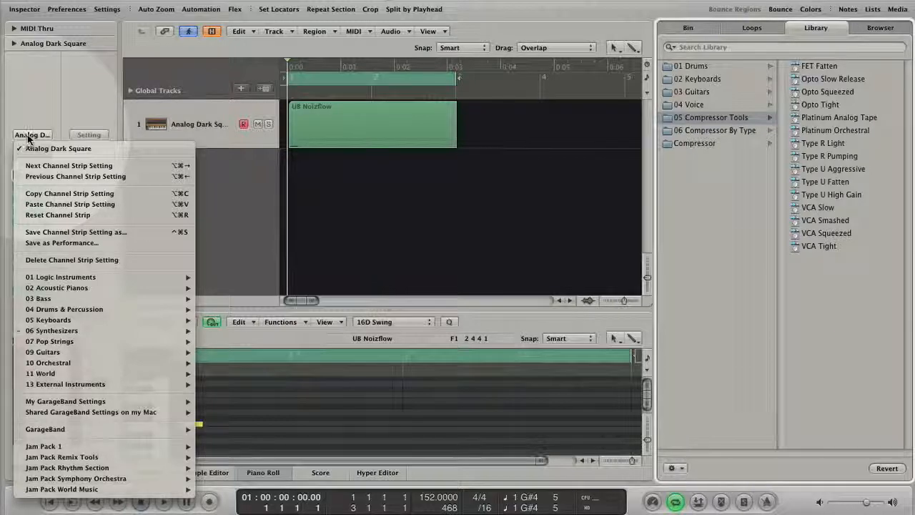
pyautogui.click(58, 214)
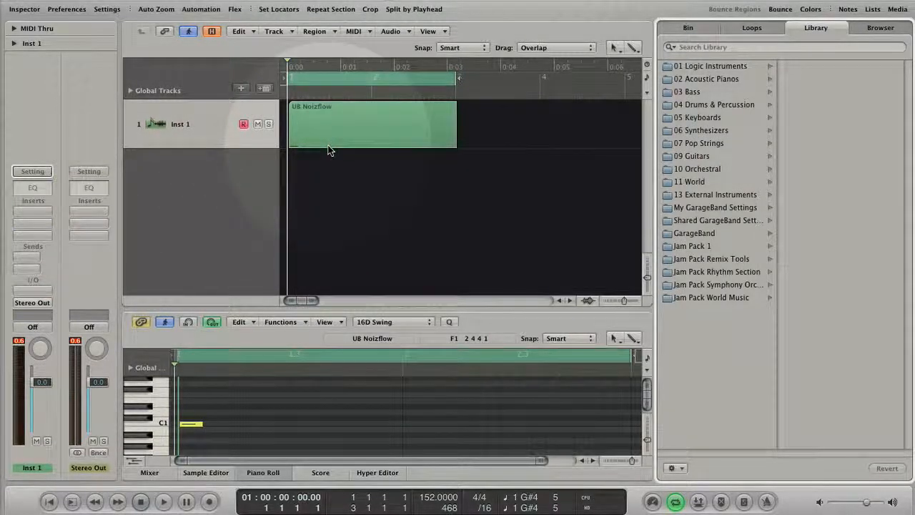
# Audition the EFM1 FM Synth and ES1 Subtractive Synth from Logic Instruments during playback
pyautogui.click(710, 65)
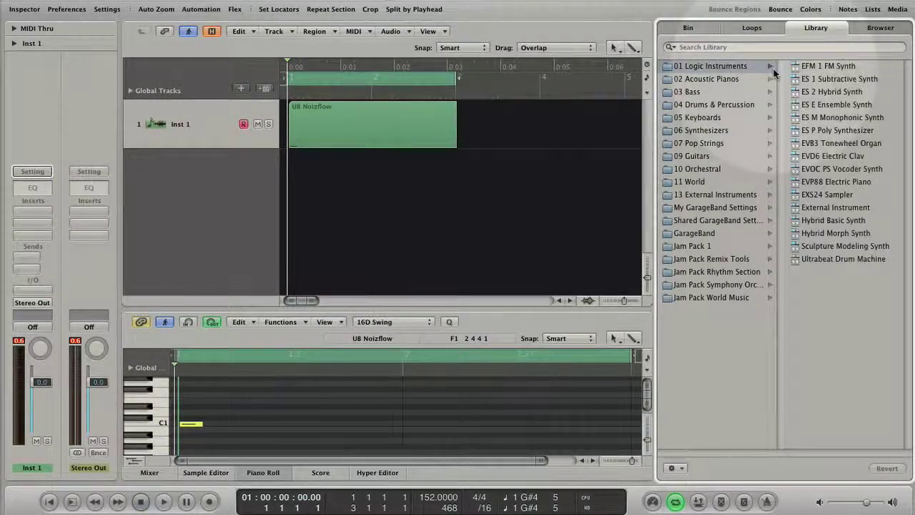
pyautogui.click(812, 68)
pyautogui.press('space')
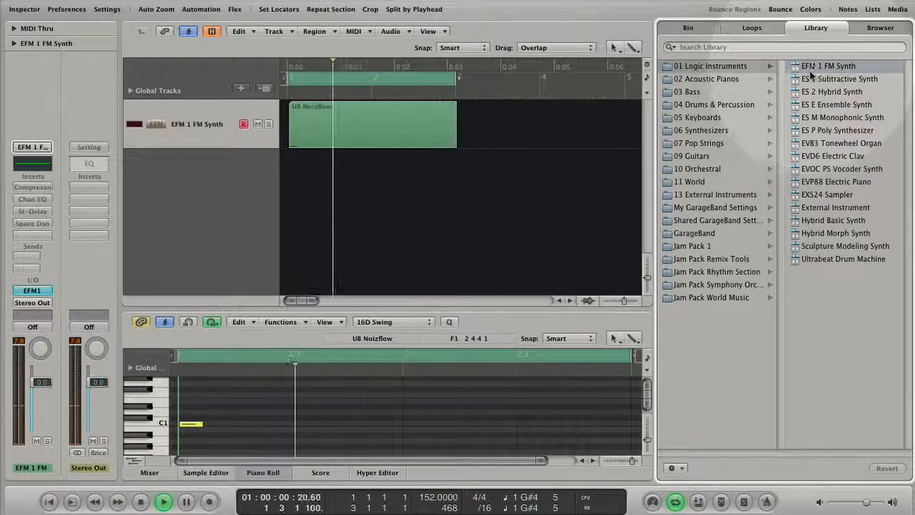
pyautogui.click(811, 79)
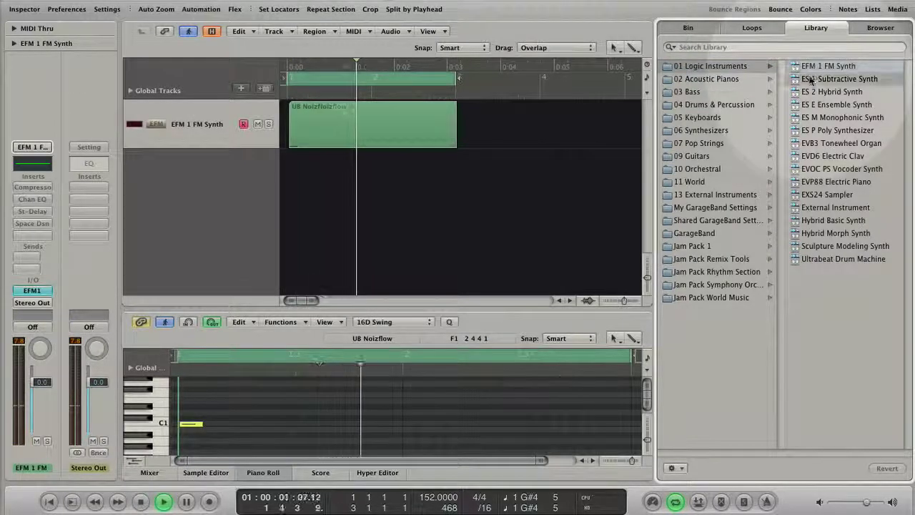
# Reload the Analog Dark Square lead from Synthesizers > Synth Leads
pyautogui.click(708, 130)
pyautogui.click(828, 66)
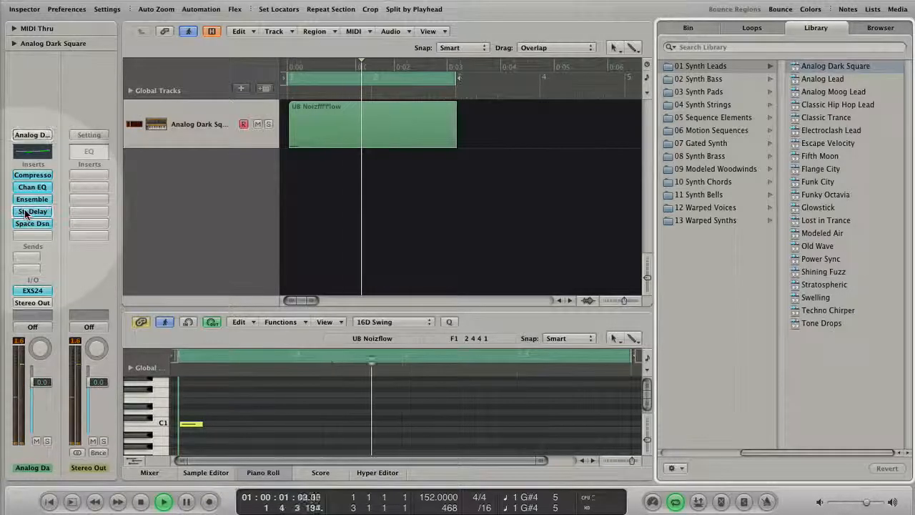
# Try the 1\16 Note delay, then settle on the Dual 1\8 Note Triplet stereo delay preset
pyautogui.click(32, 212)
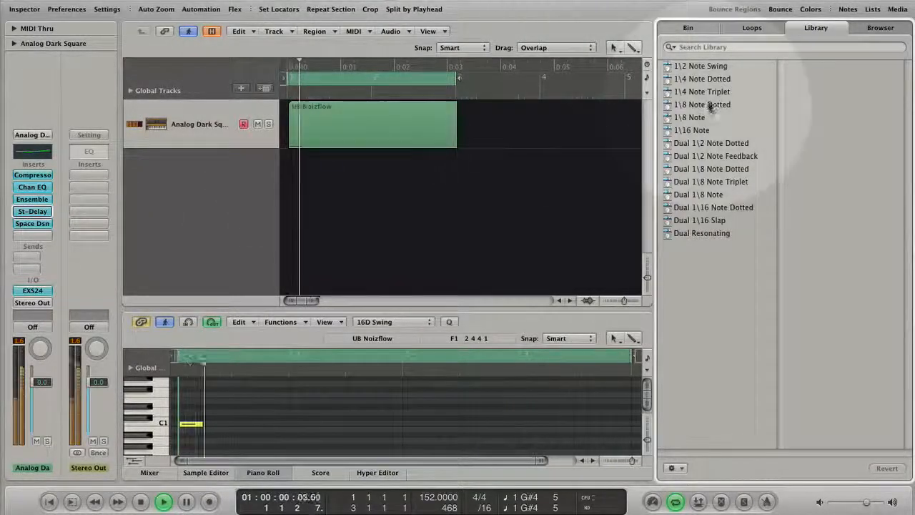
pyautogui.click(693, 130)
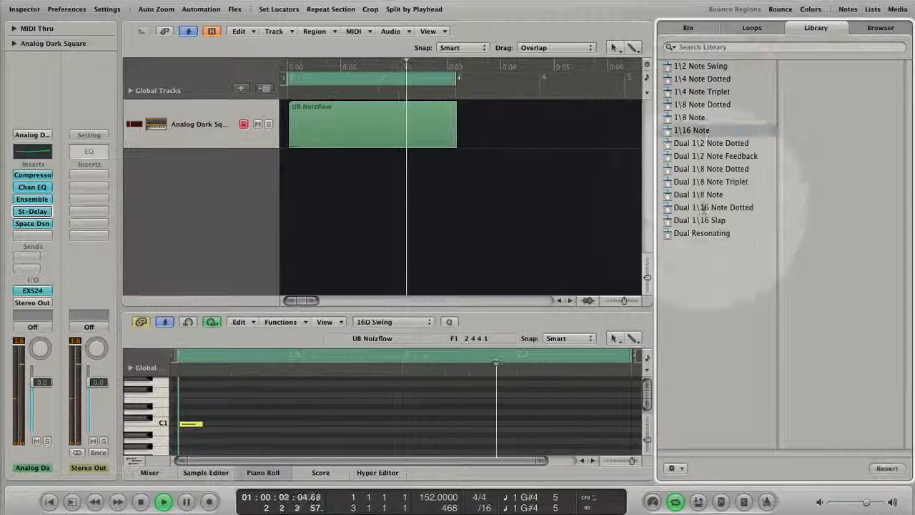
pyautogui.click(713, 183)
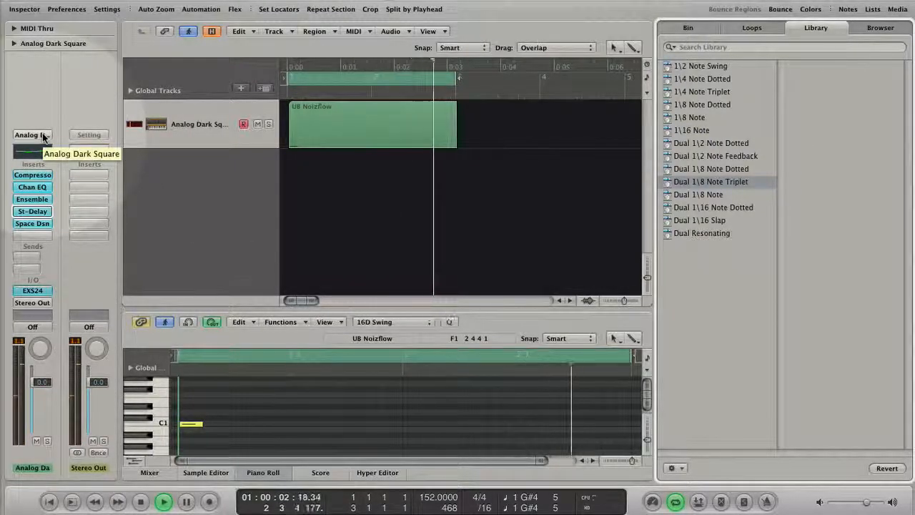
# Browse Space Designer reverbs into Small Spaces > Warped Spaces
pyautogui.click(32, 223)
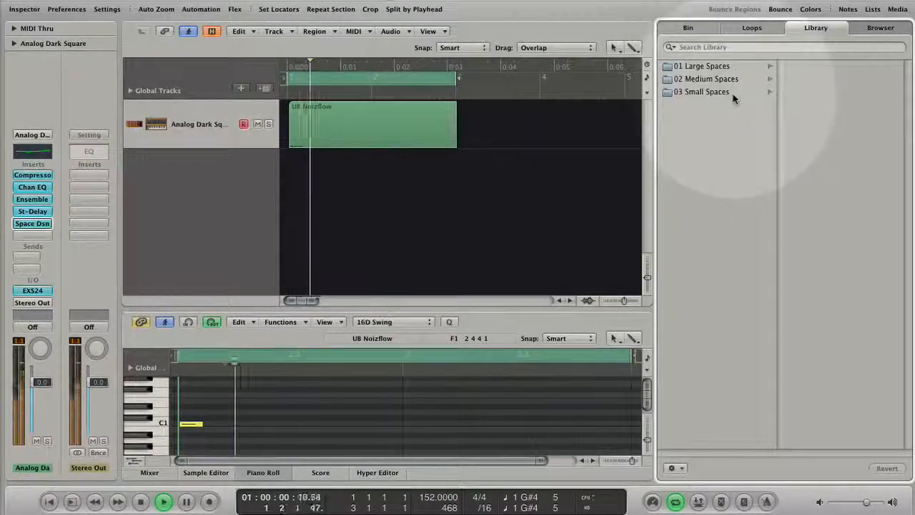
pyautogui.click(731, 92)
pyautogui.click(861, 157)
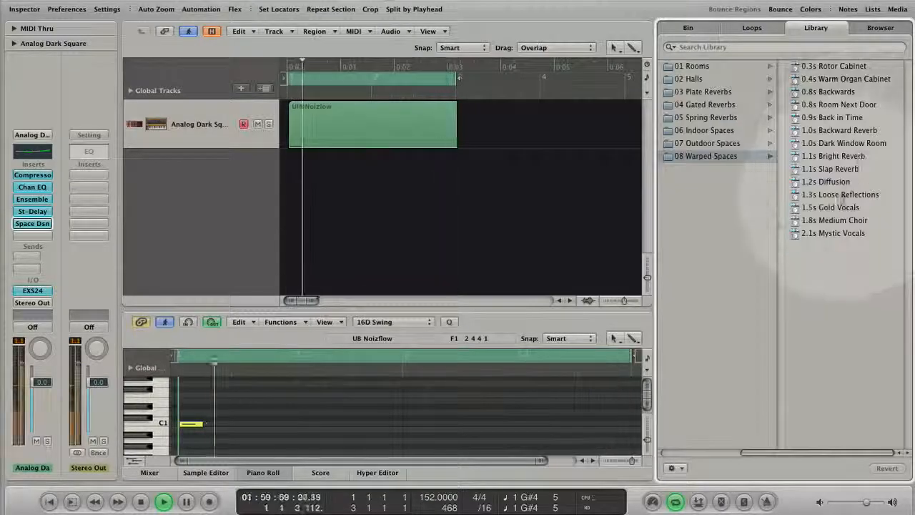